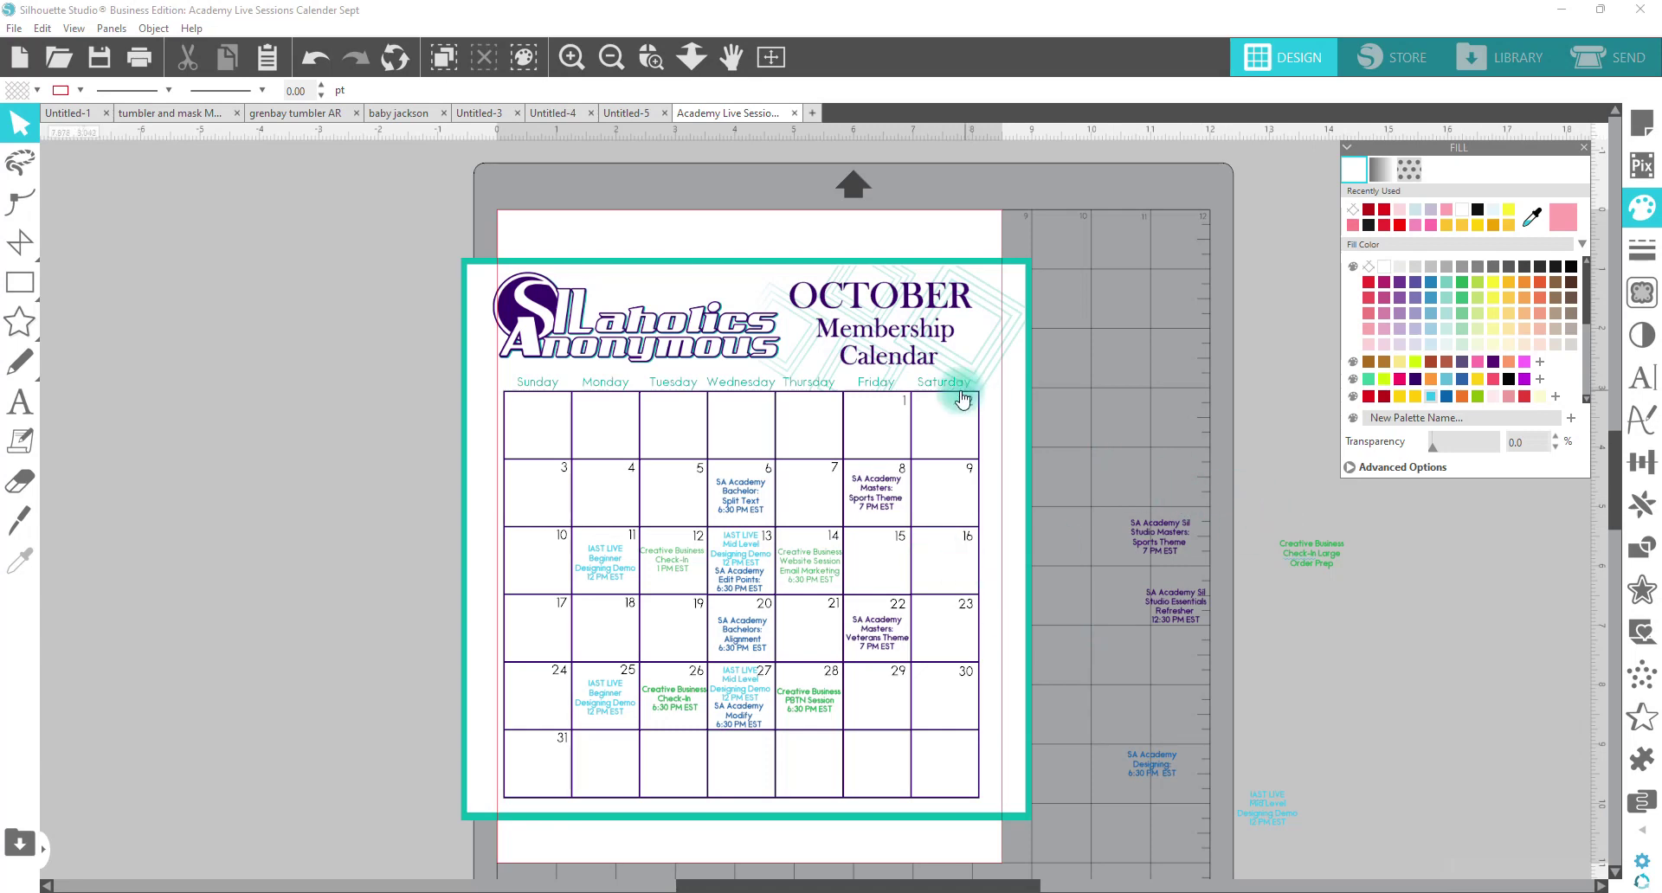
Ungroup the October calendar and select the Friday date-number column on its own
left_click(904, 403)
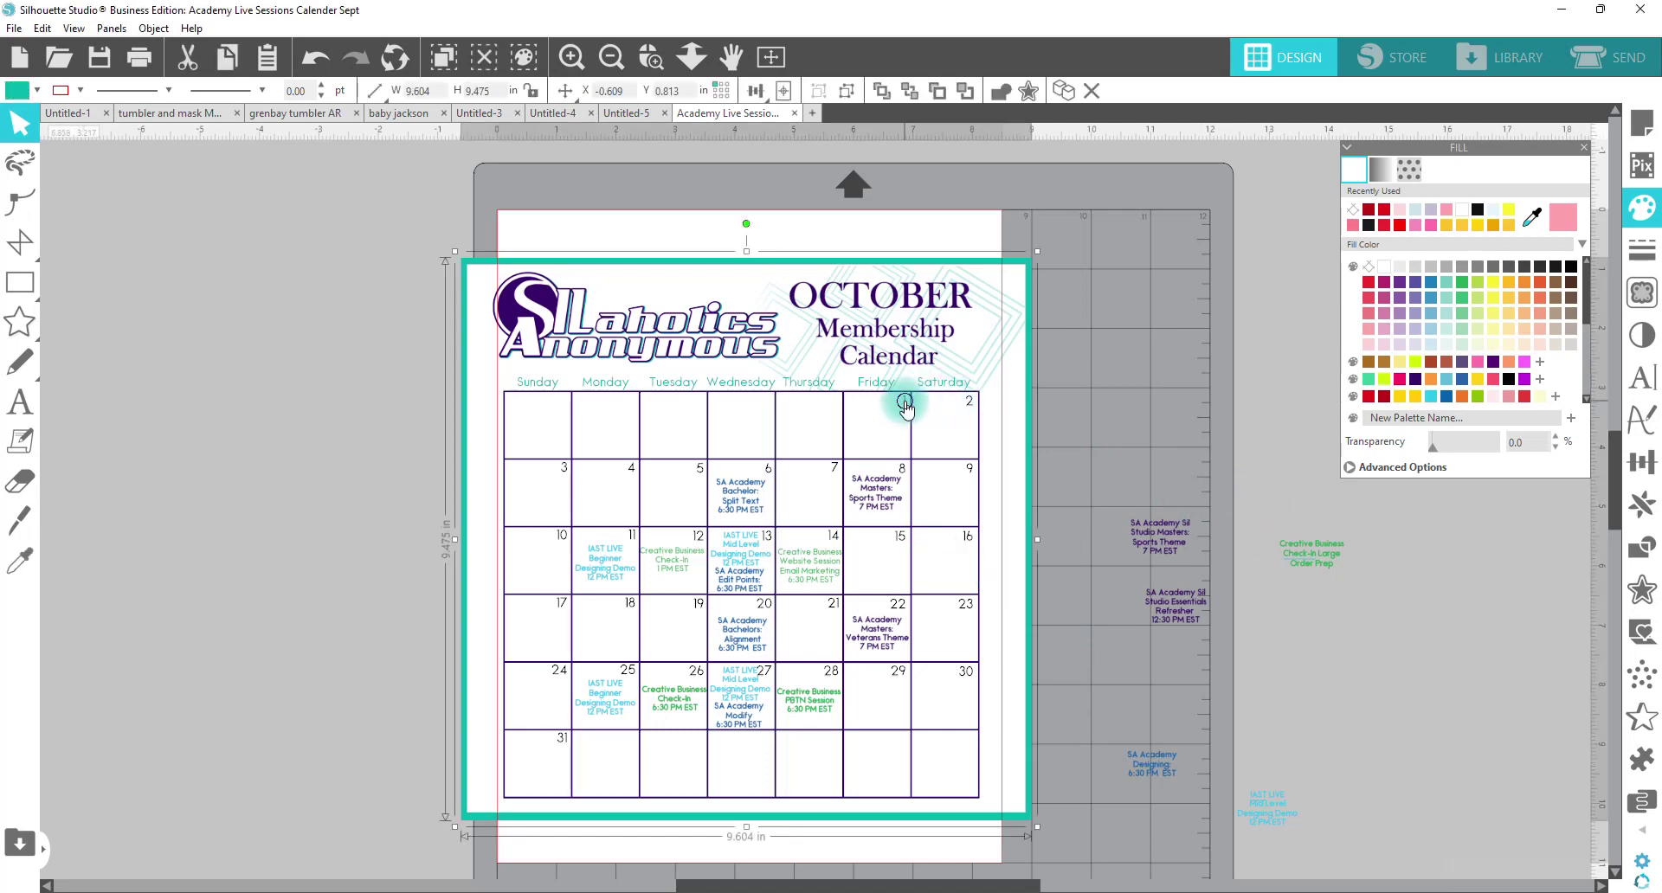
right_click(904, 403)
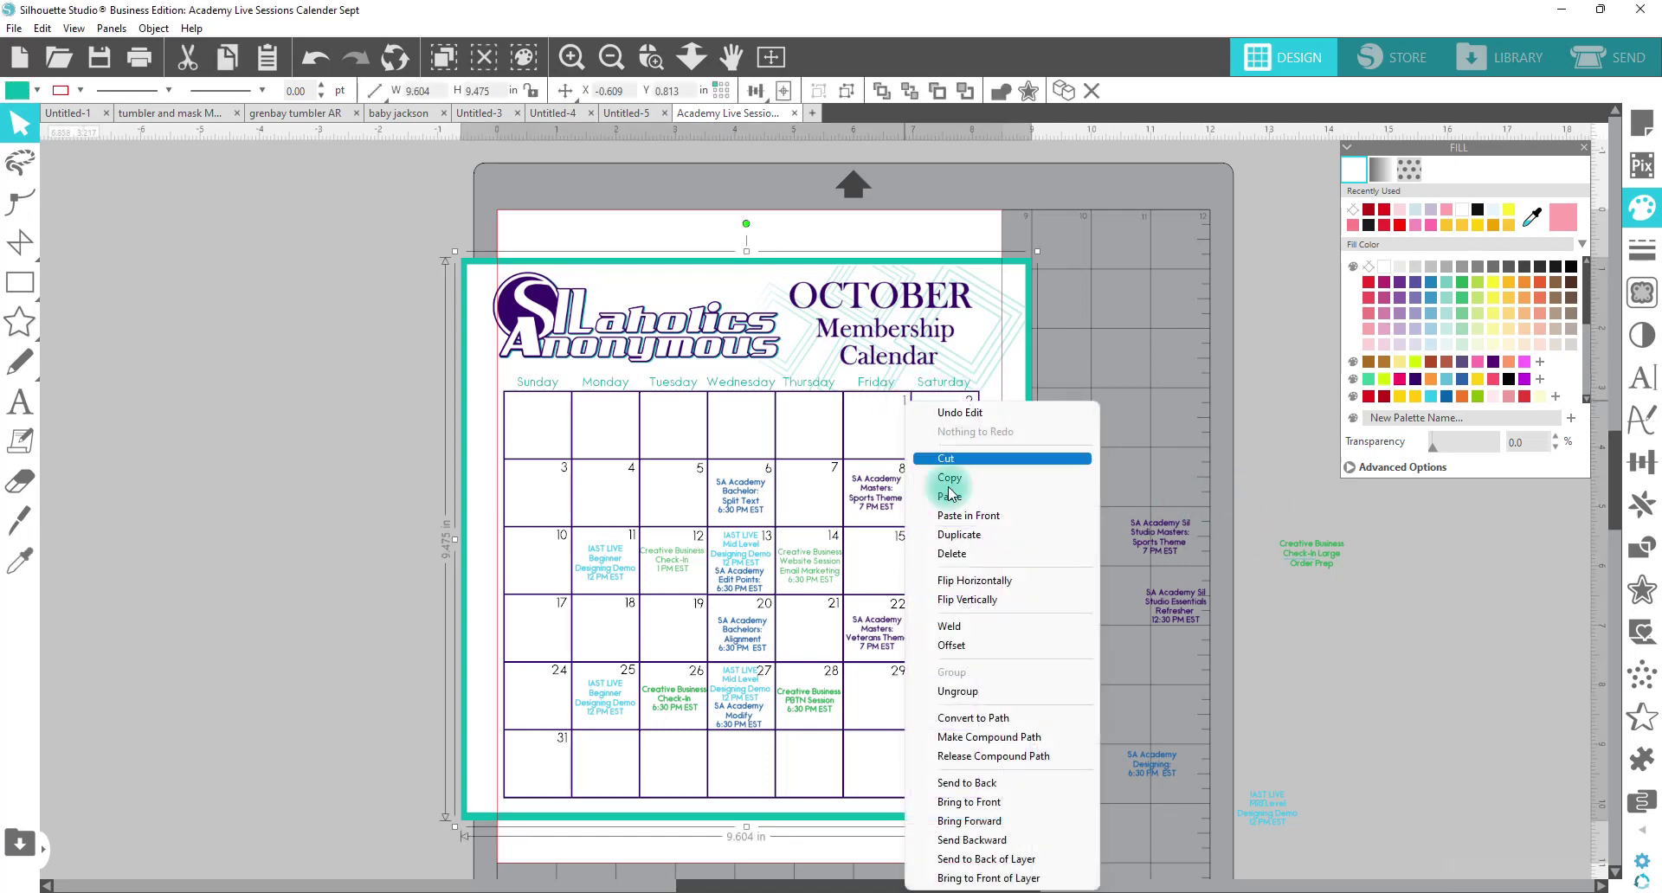
left_click(960, 692)
left_click(1145, 364)
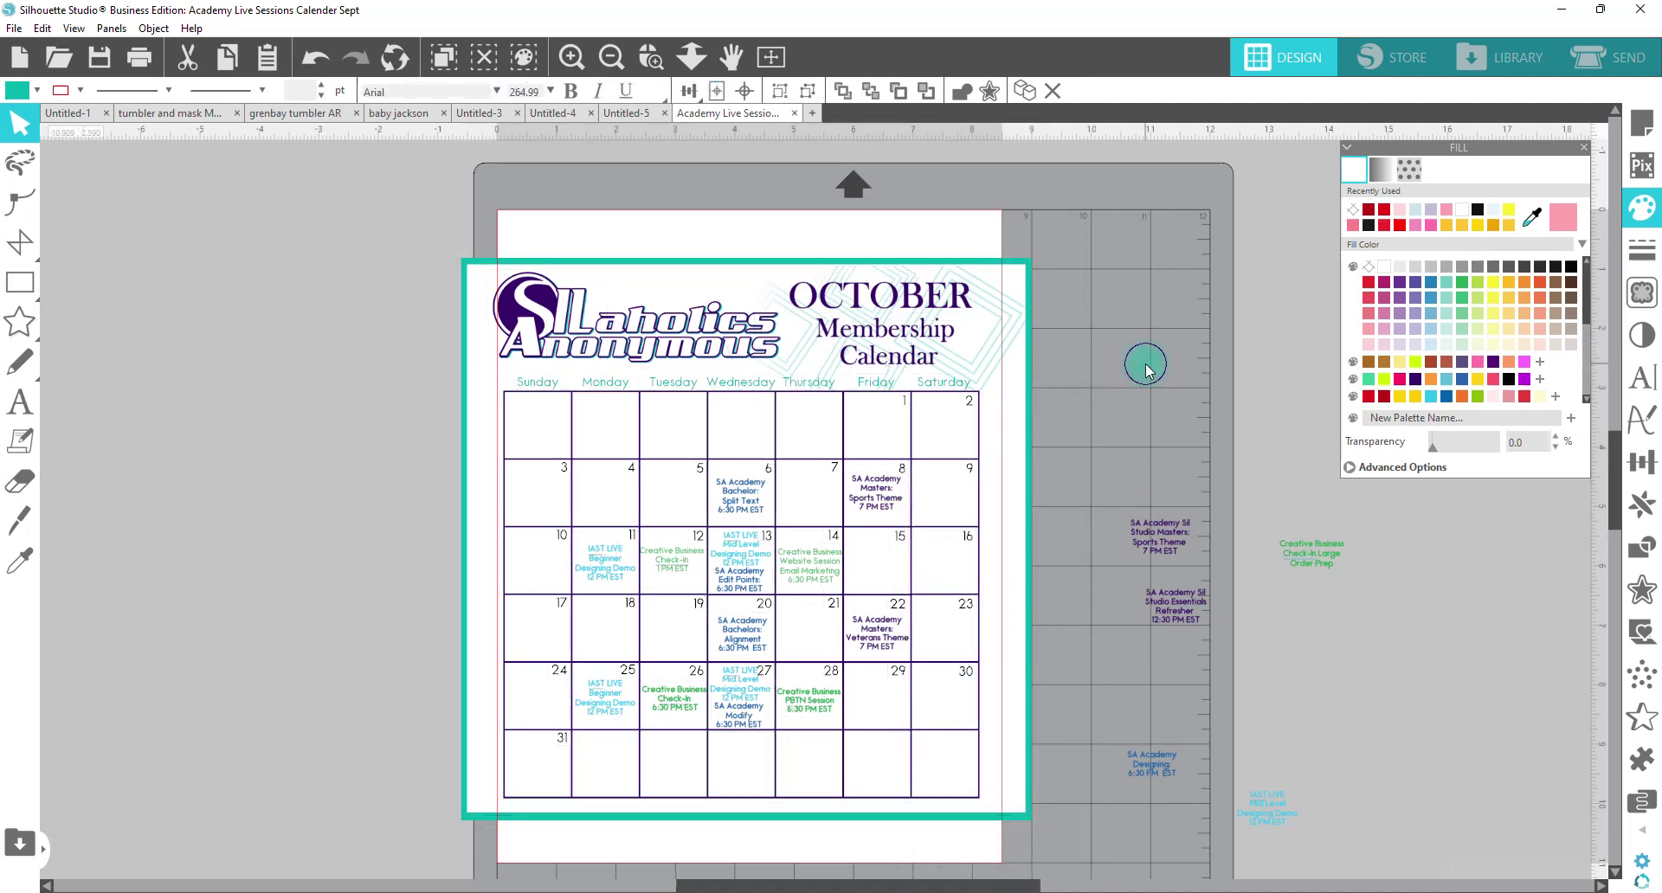
left_click(902, 402)
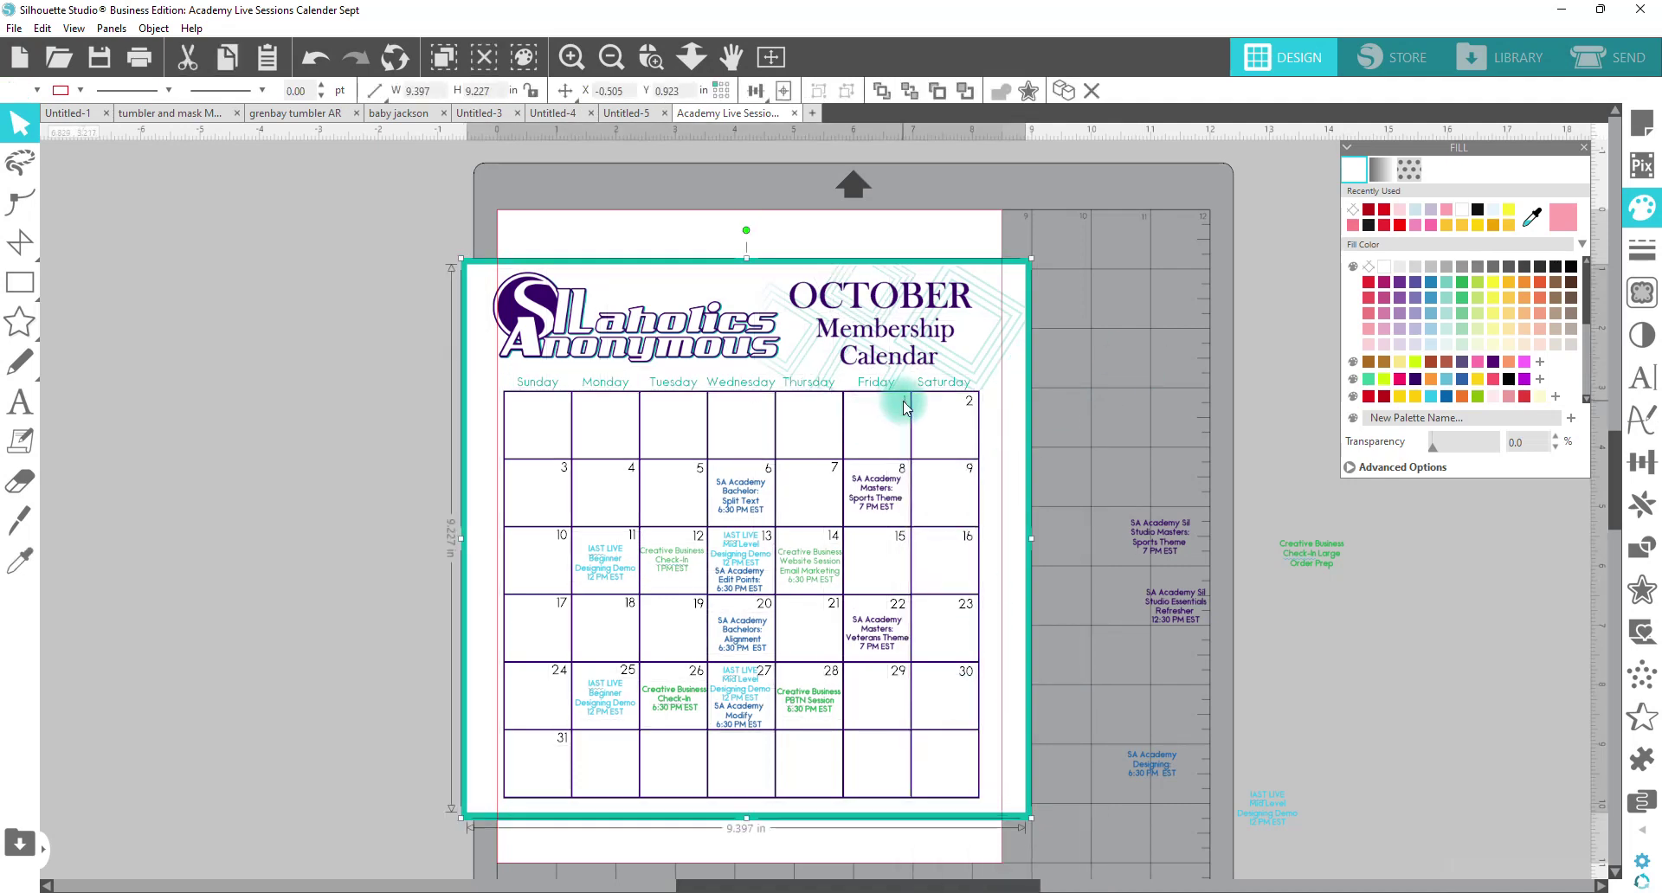
left_click(906, 401)
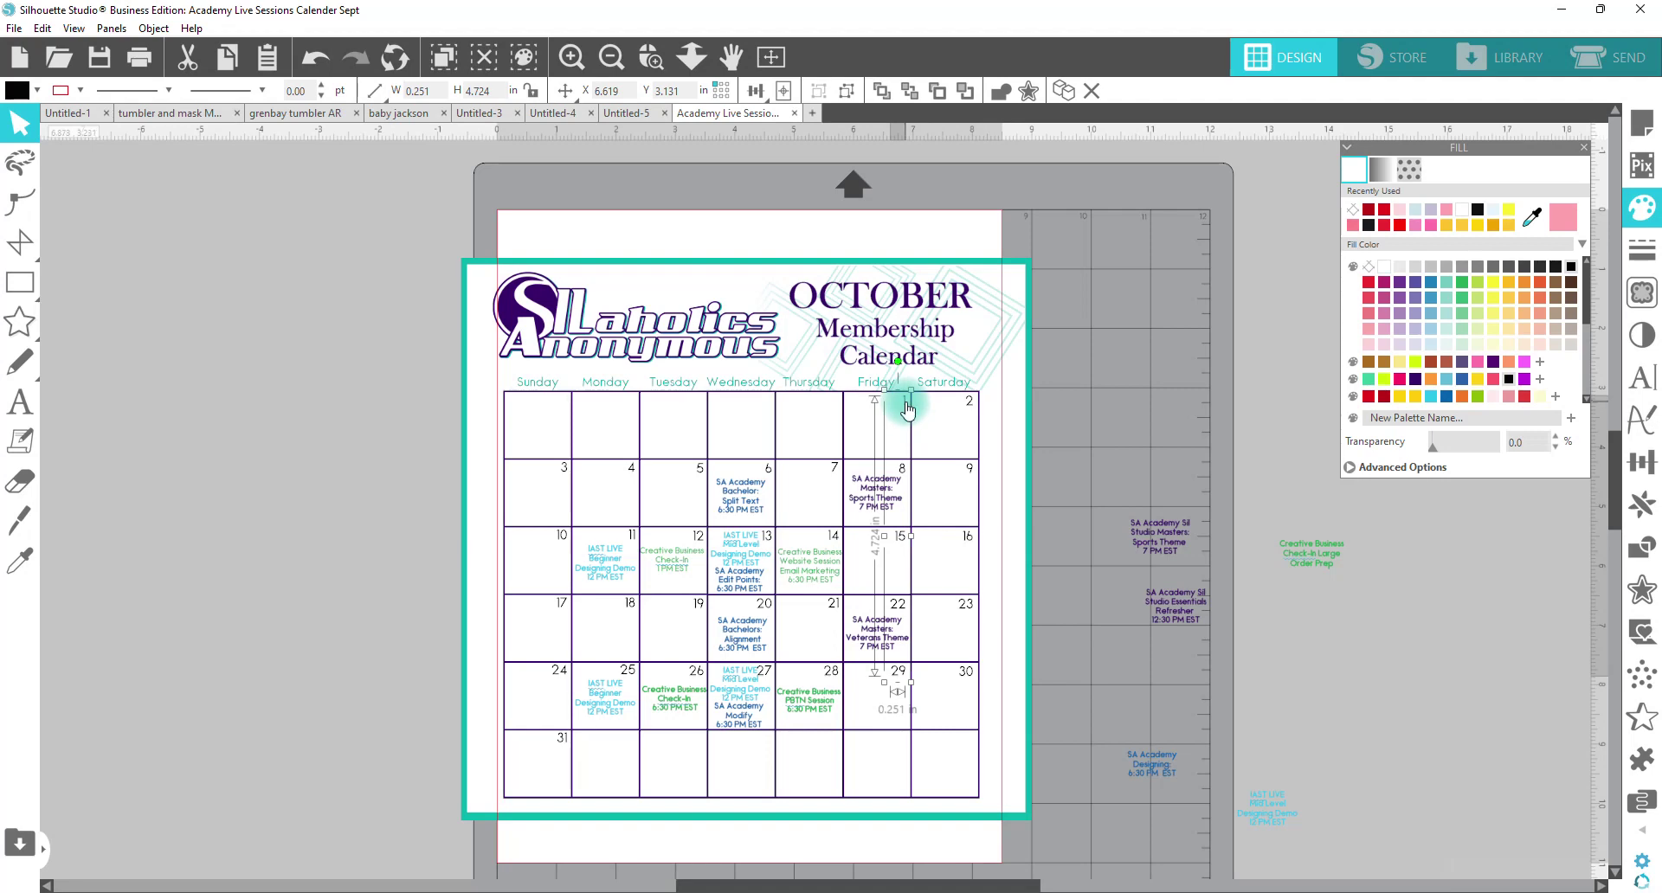
Park the 2–30 column beside the grid, drop 1–29 under Saturday, then place 2–30 under Sunday
left_click(970, 408)
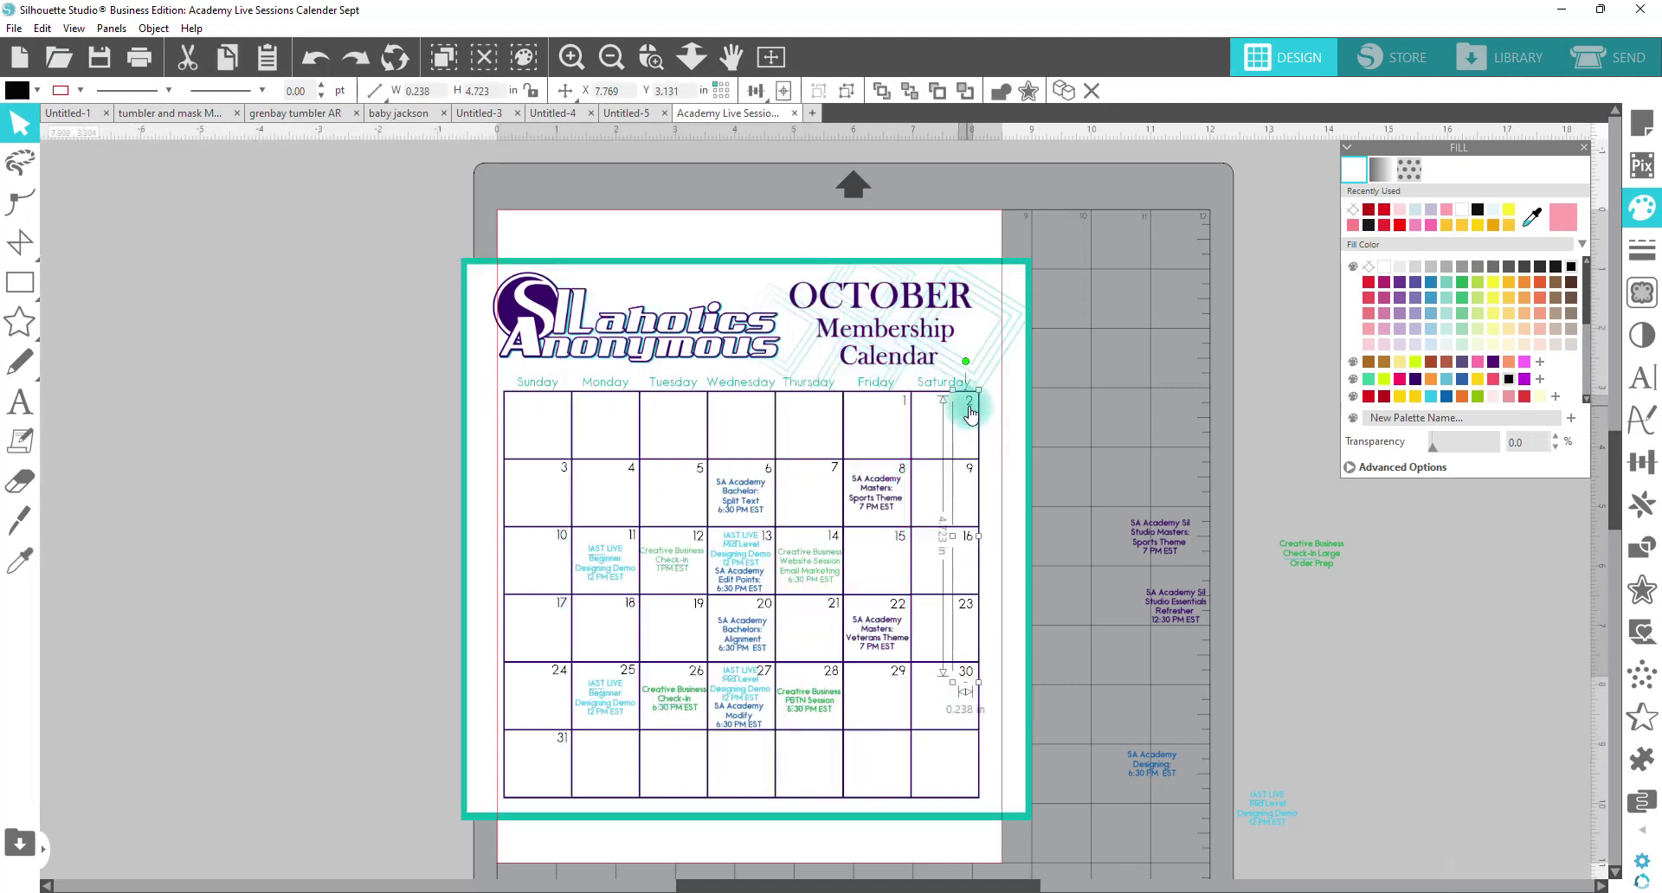
mouse_move(970, 403)
left_mouse_down()
mouse_move(958, 435)
mouse_move(418, 422)
mouse_move(489, 482)
left_mouse_up()
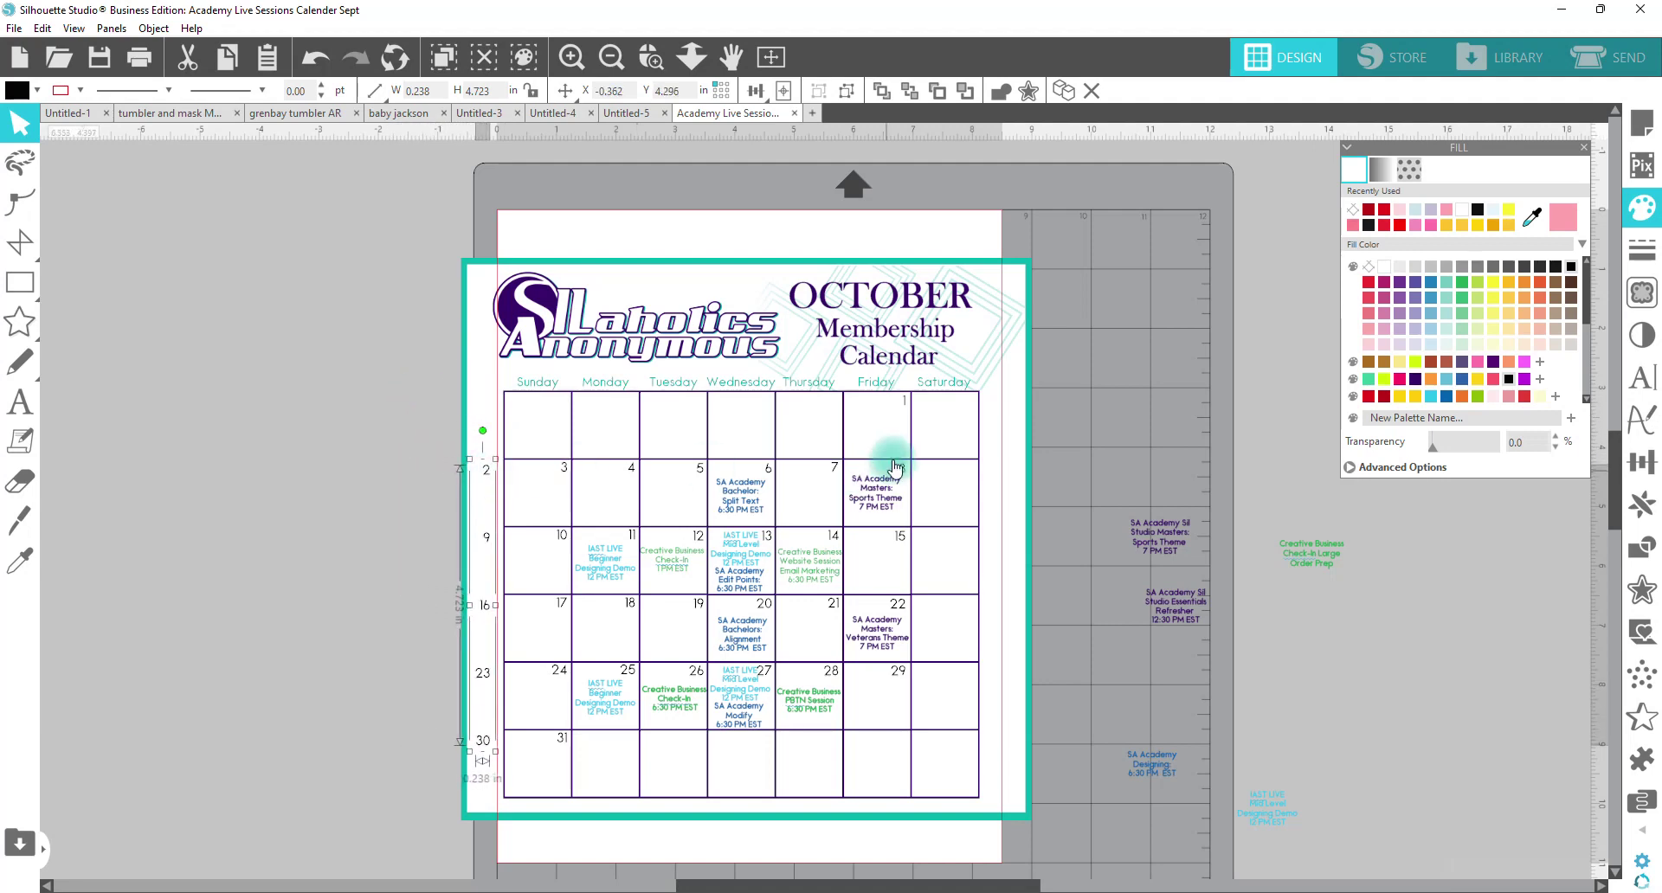
left_click(905, 402)
left_click_drag(905, 401, 973, 404)
left_click_drag(489, 482, 702, 476)
Shift the date columns starting at 2 through 7 one day right and open the Transform panel
left_click(702, 476)
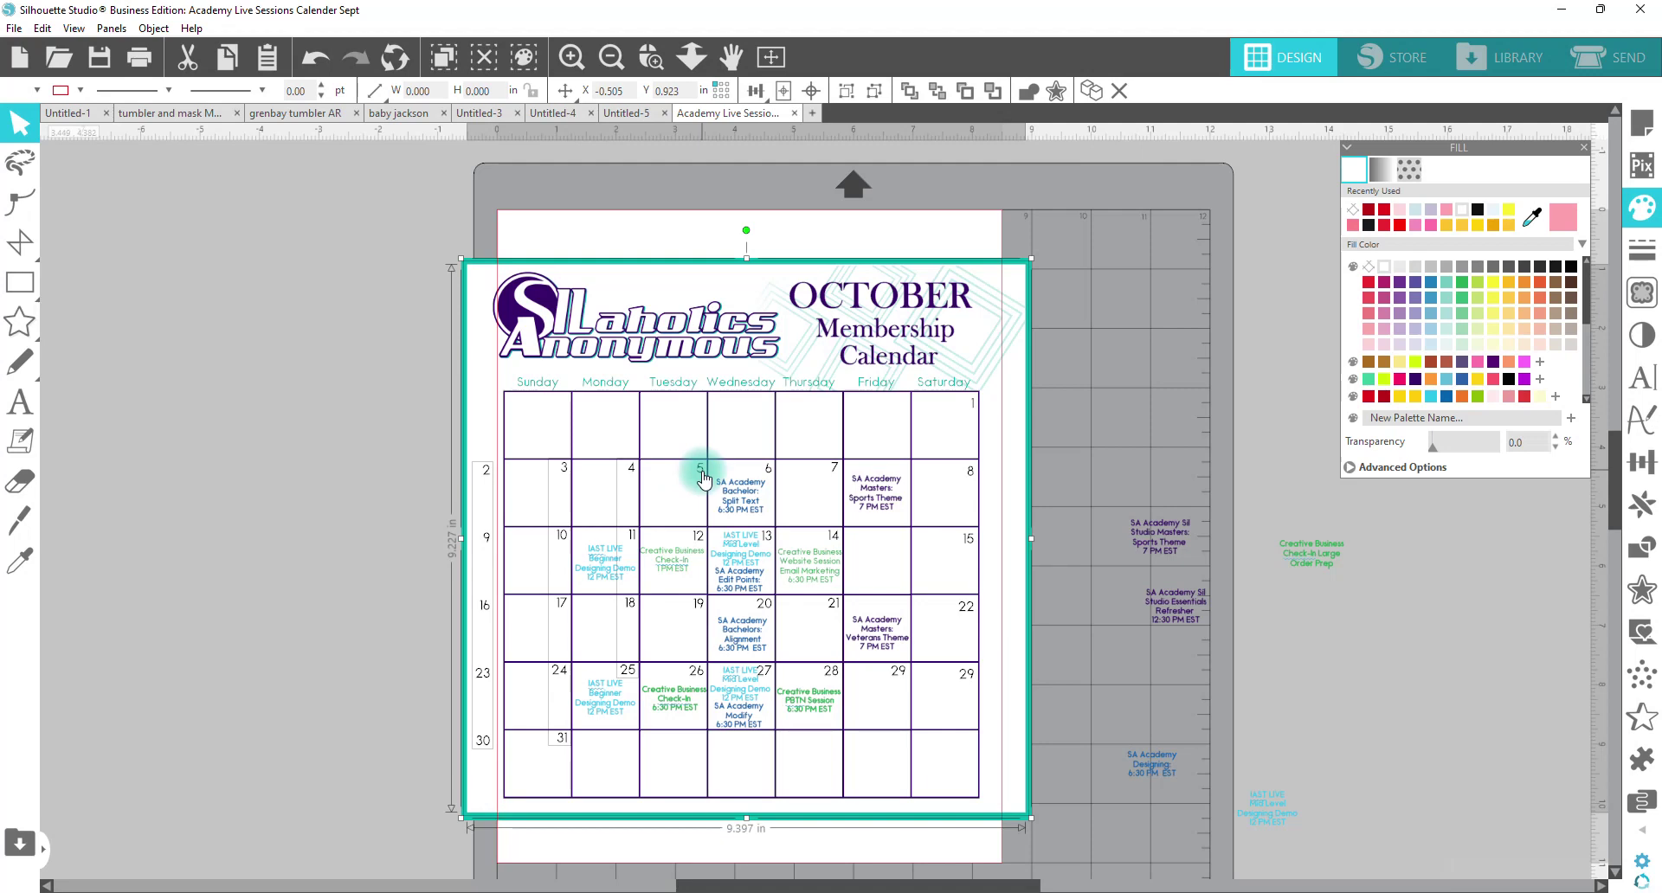
left_click(700, 474, "shift")
left_click(767, 474, "shift")
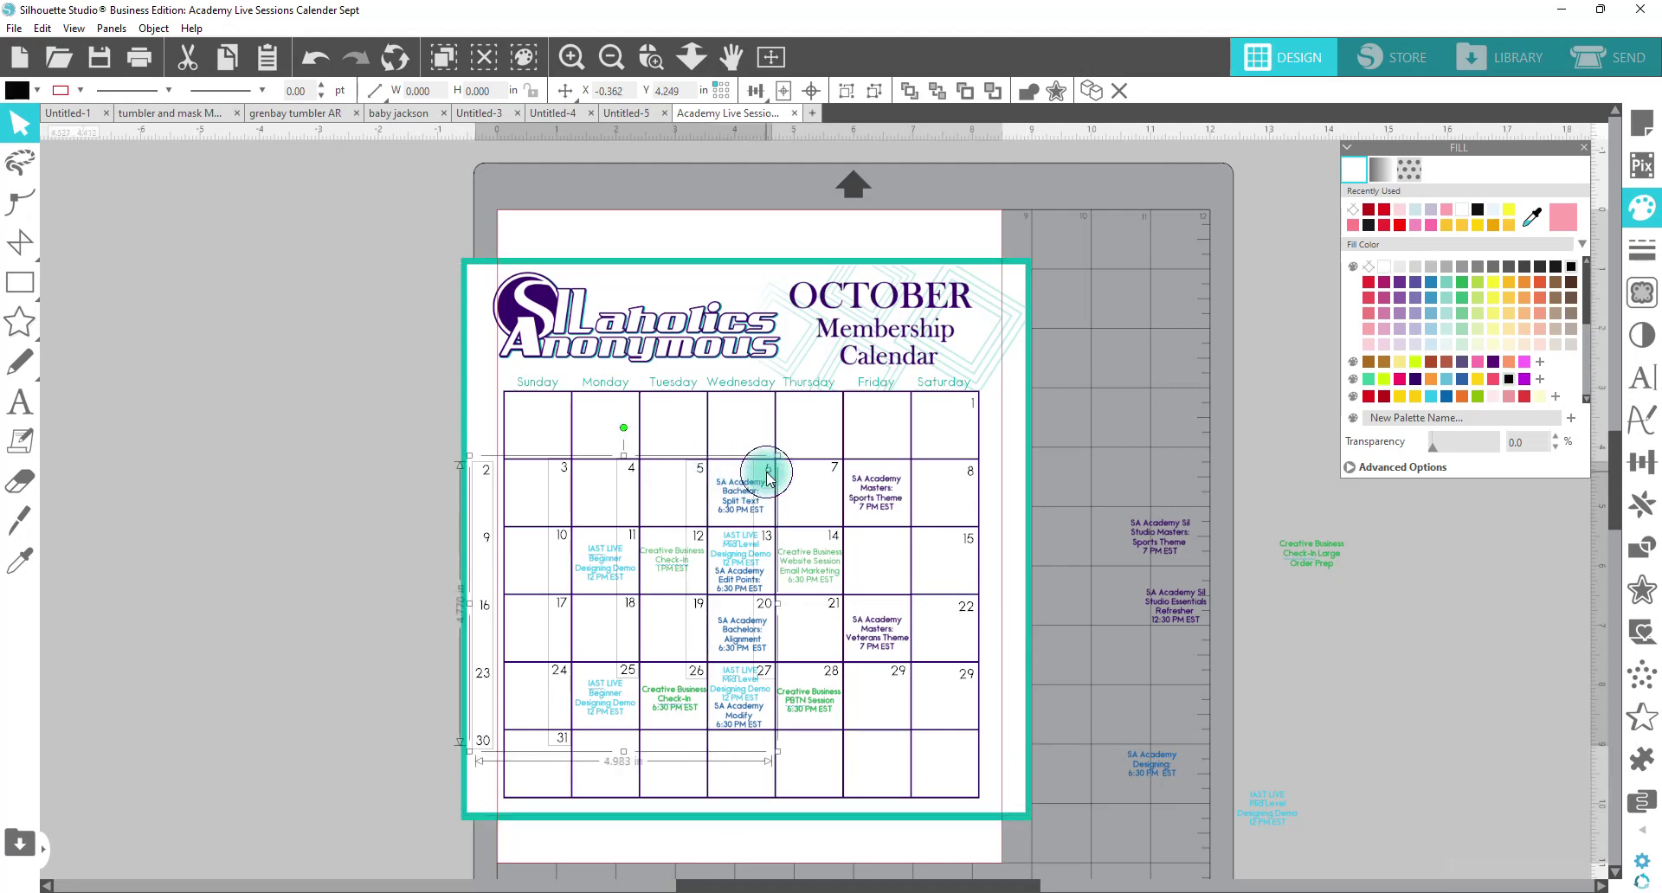
left_click(833, 471, "shift")
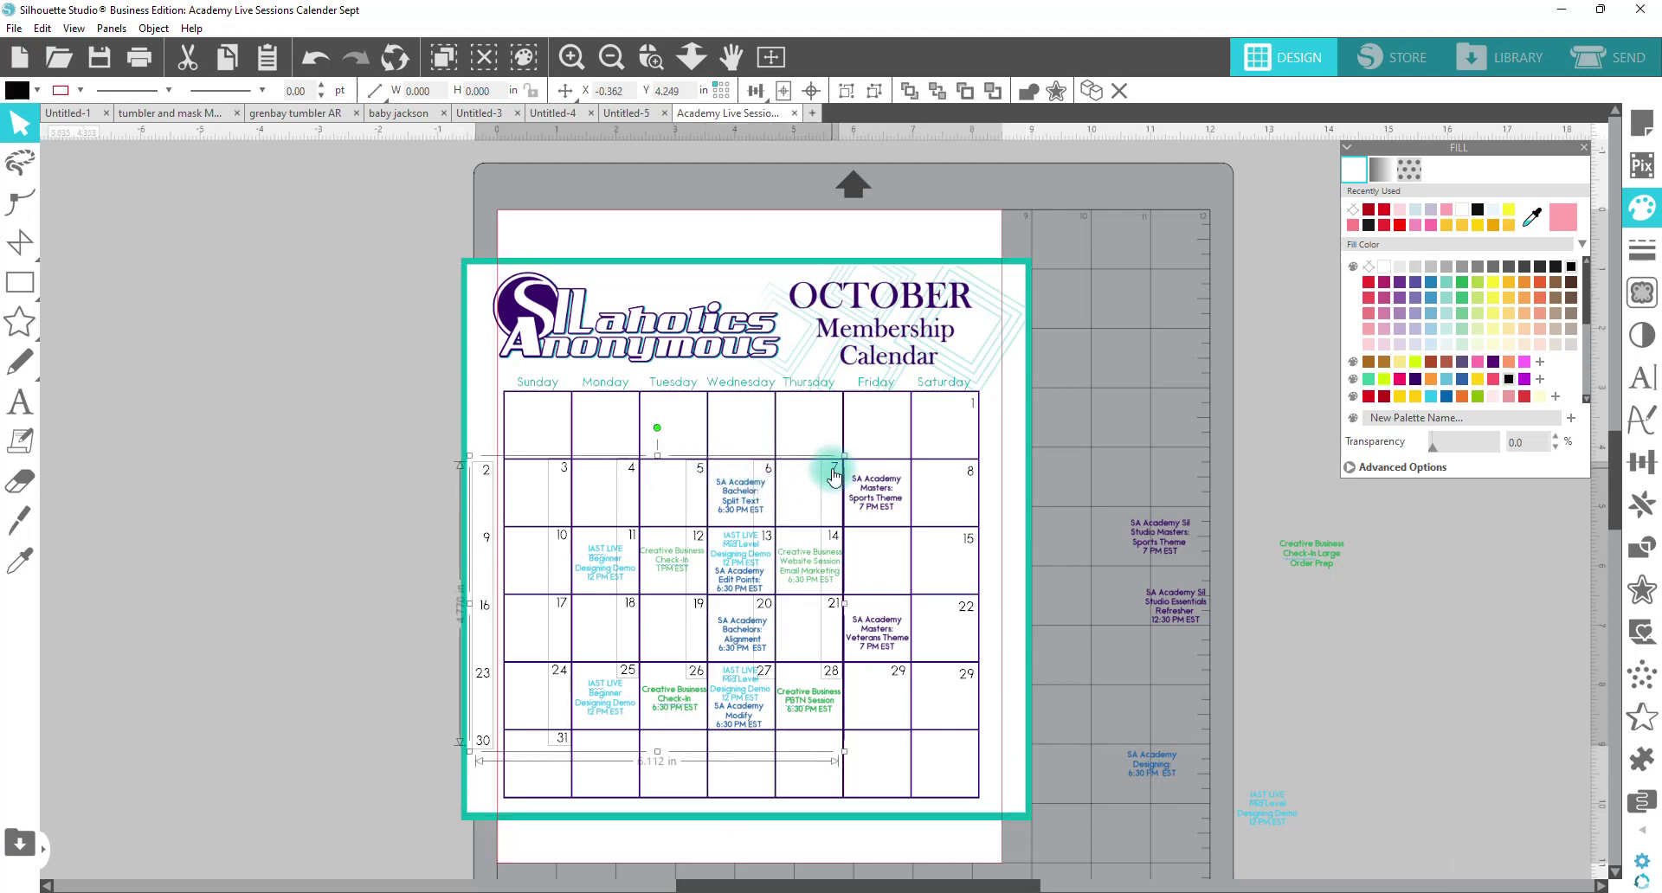
left_click_drag(834, 472, 903, 474)
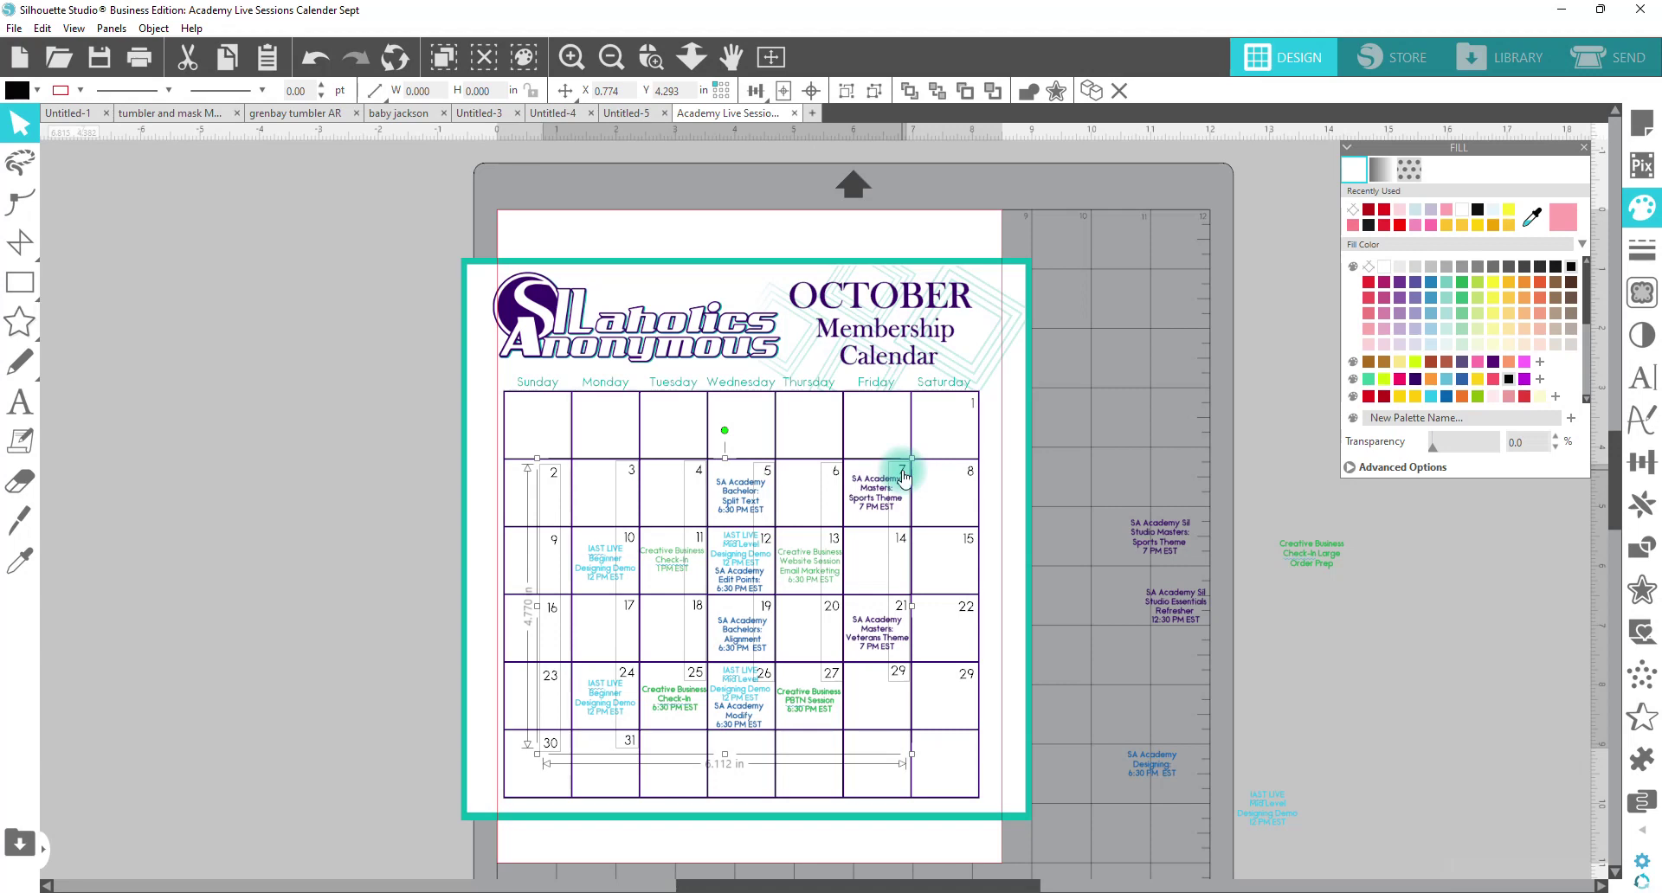
left_click_drag(902, 470, 902, 470)
left_click(1642, 461)
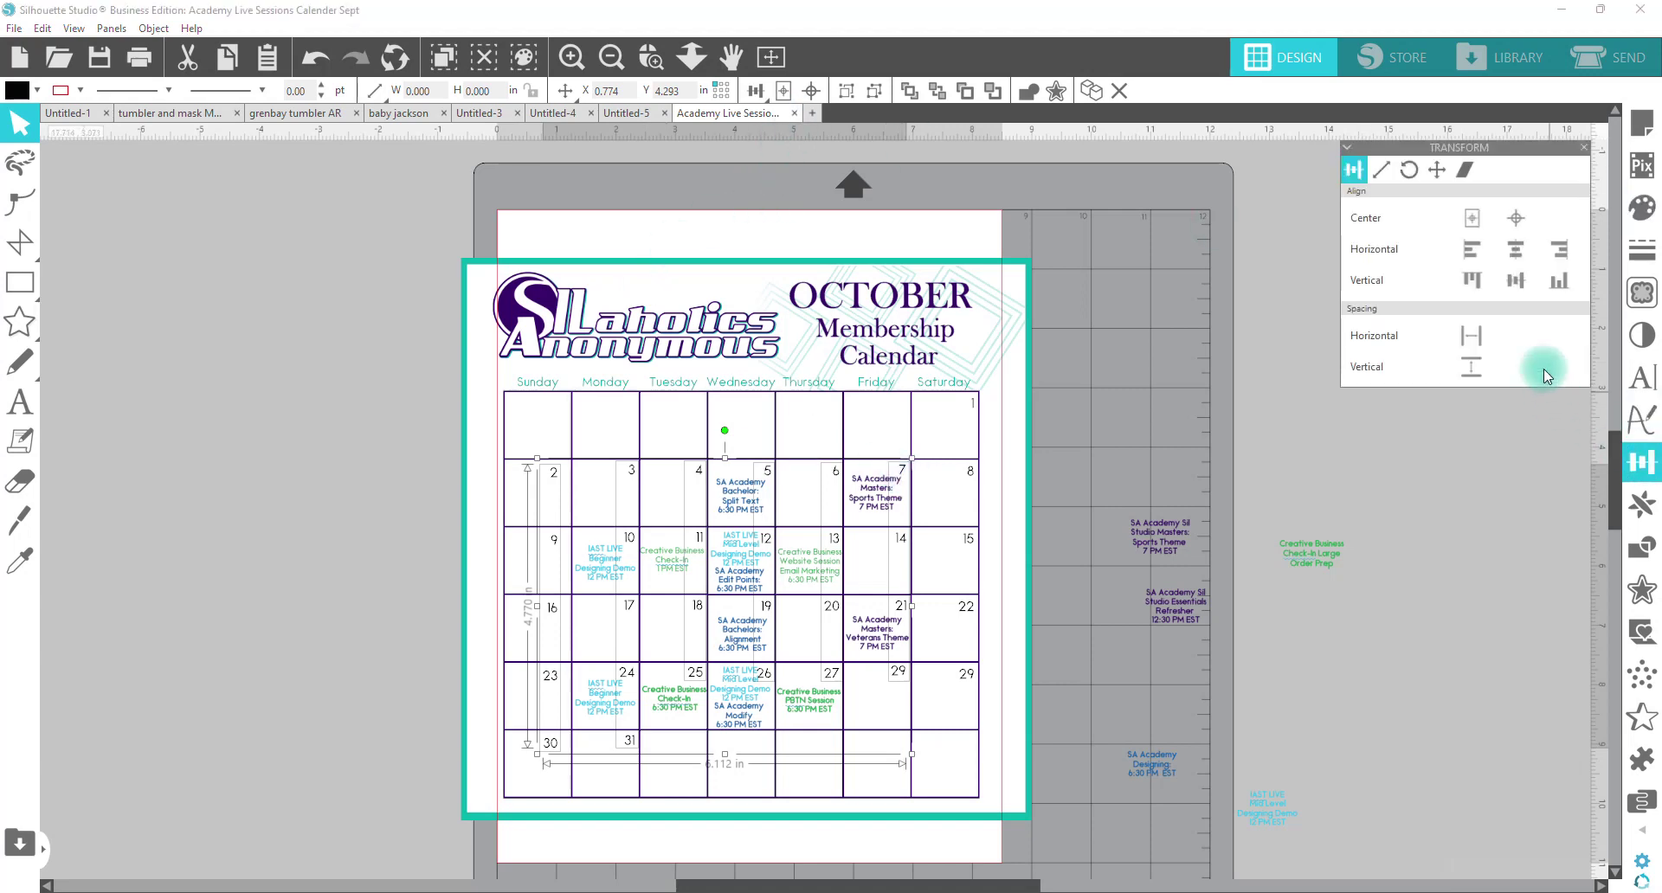
Top-align the selected date numbers, then nudge the Sunday 2–30 column into the cell corner
left_click(1475, 280)
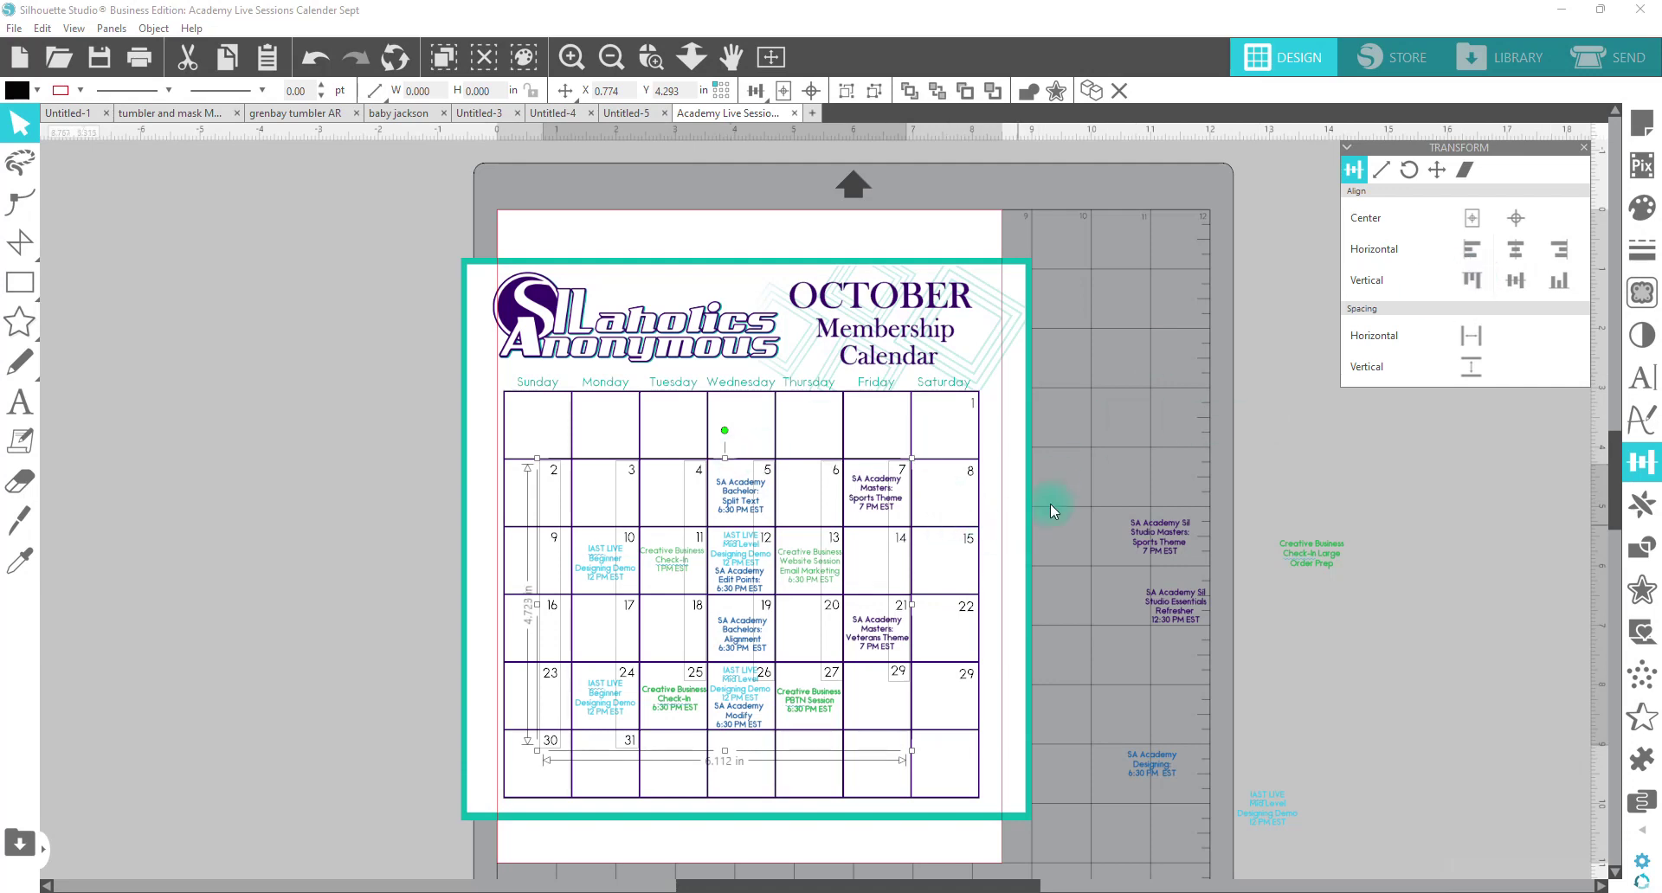
left_click(1057, 470)
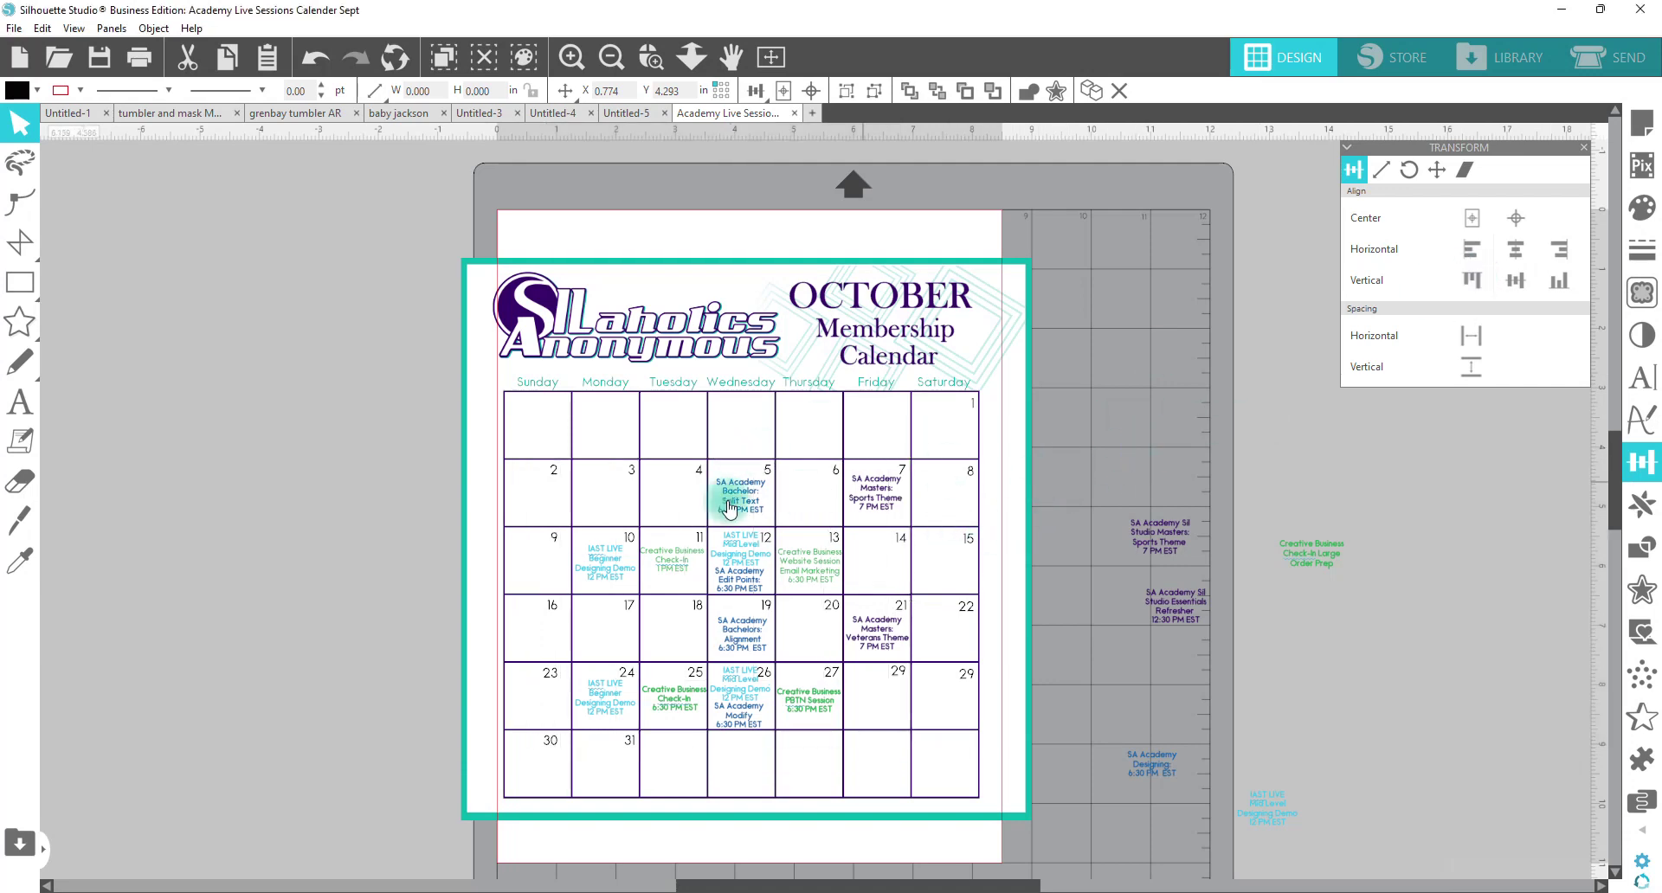
left_click(554, 478)
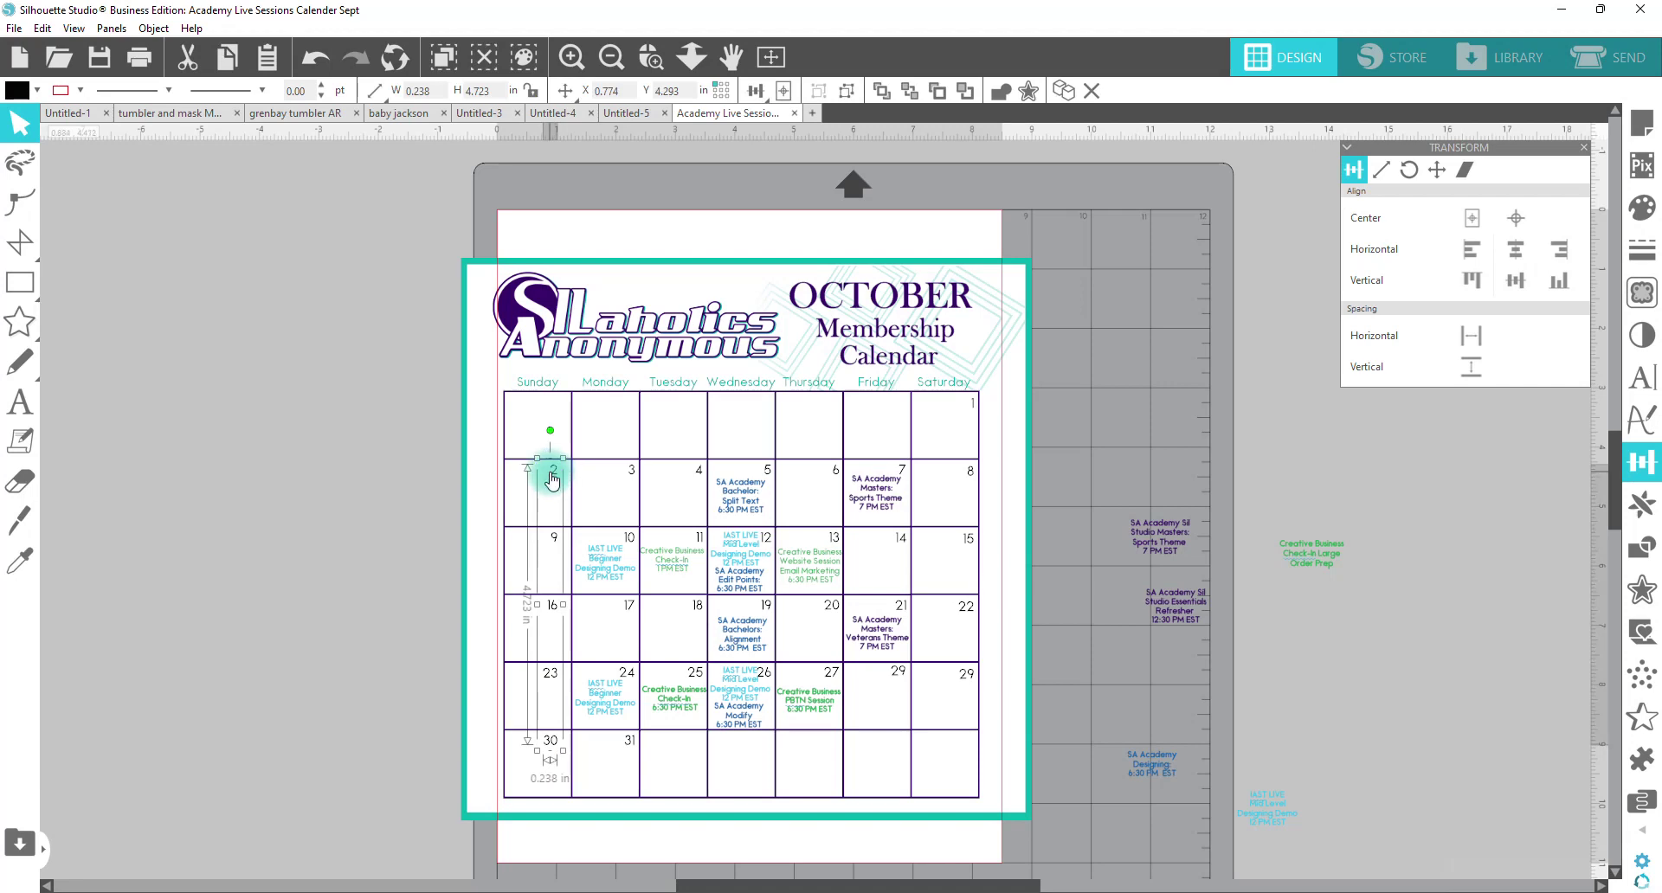
key("Right")
key("Right")
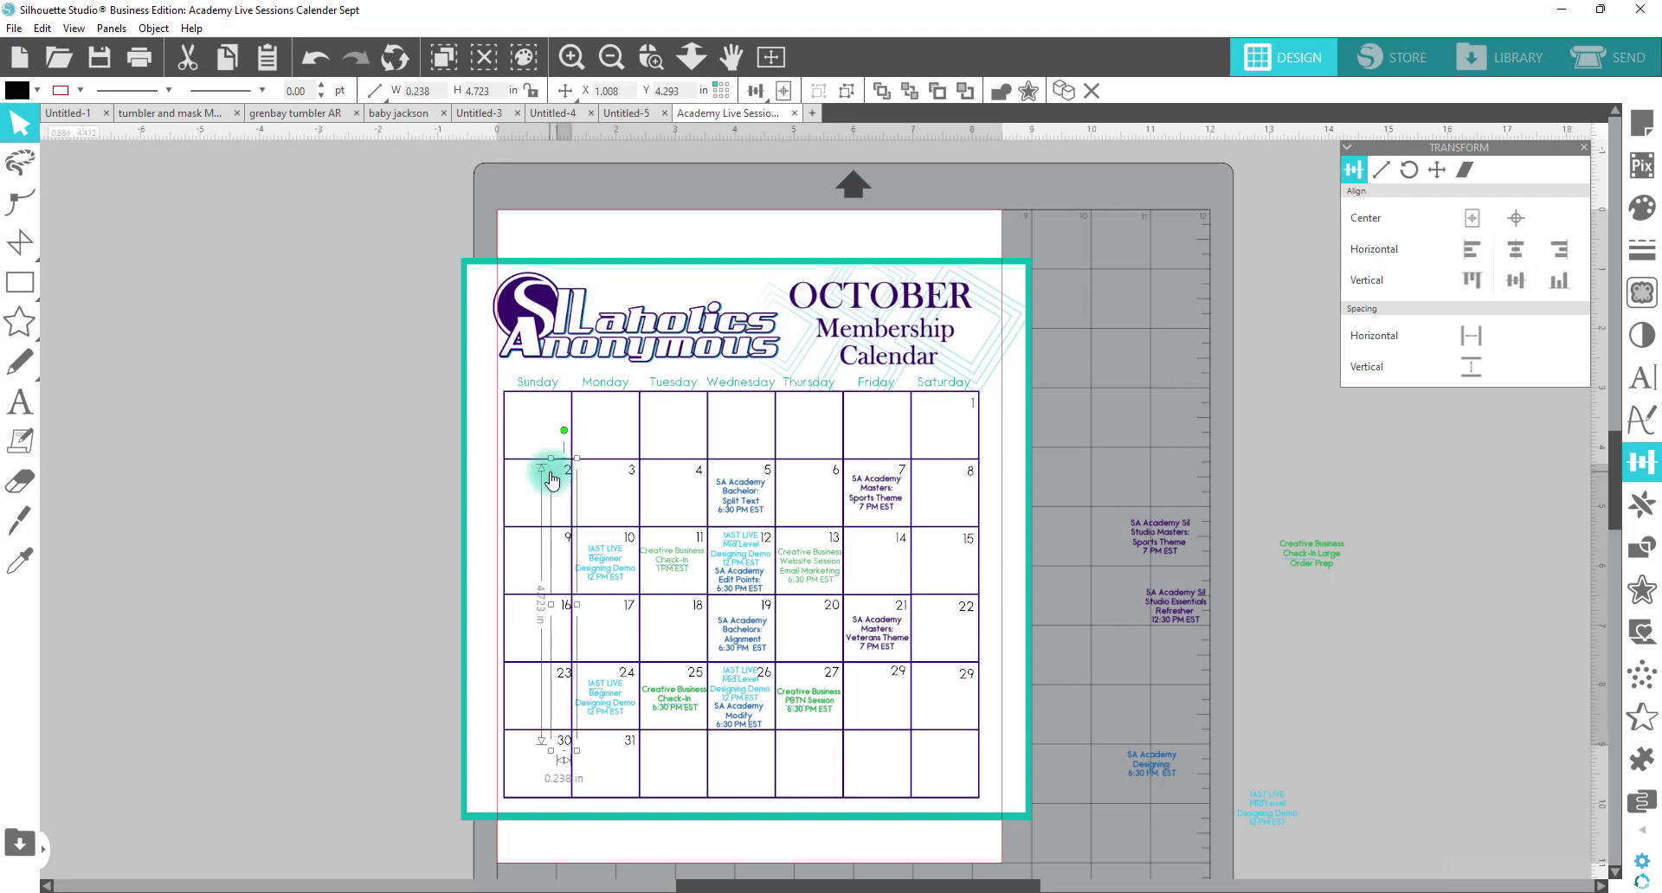
key("Left")
key("Left")
key("Left")
key("Left")
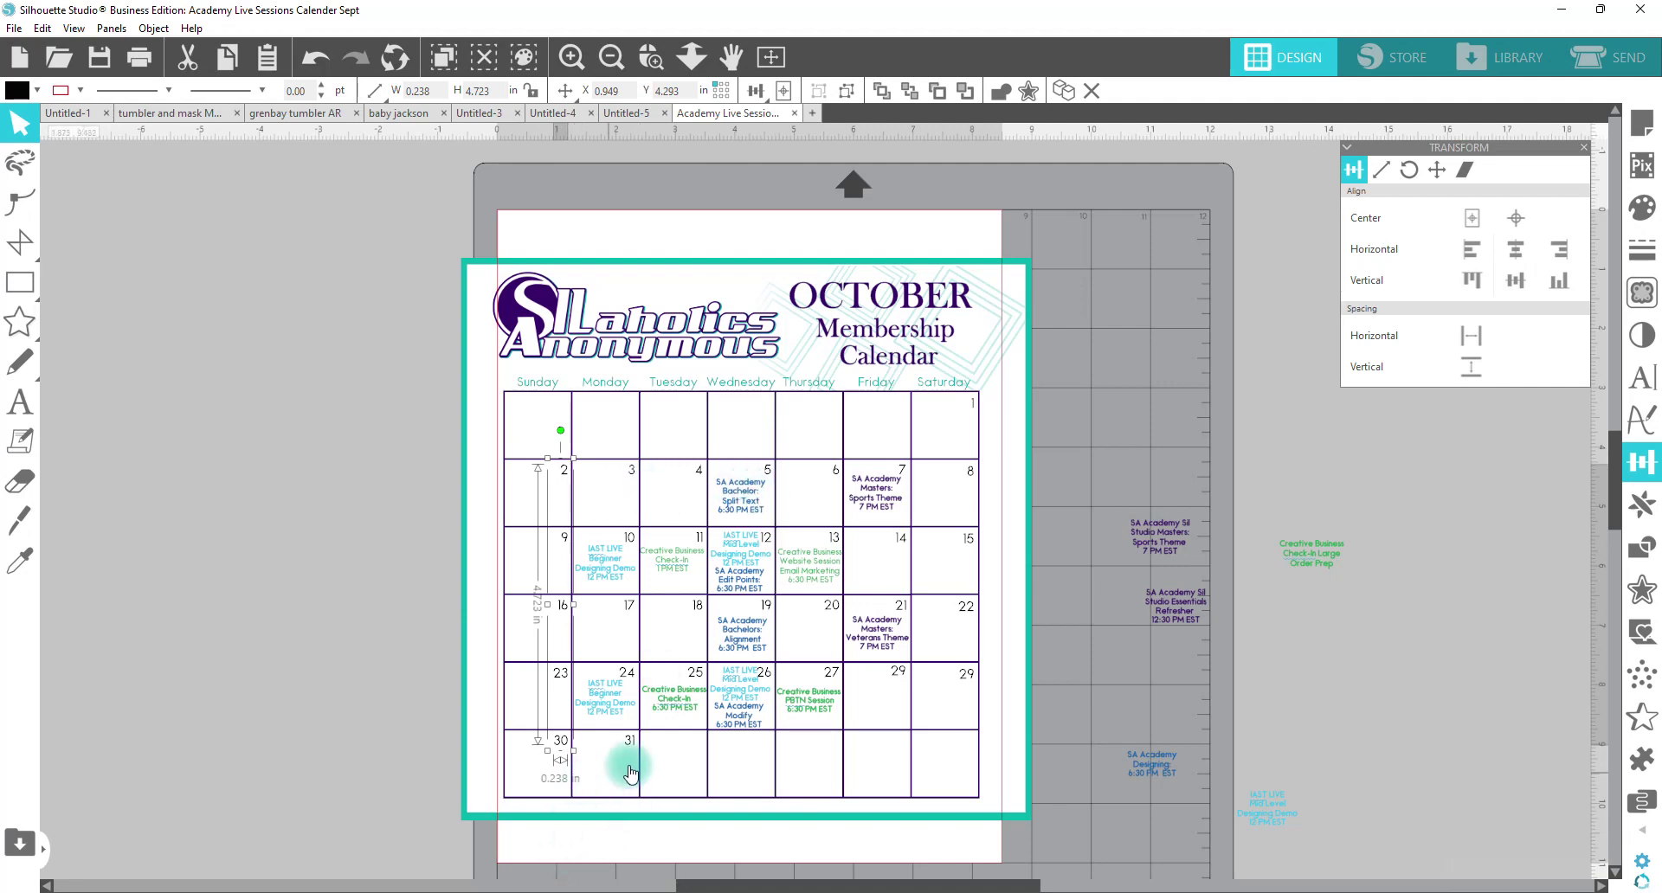
Draw a small rectangle around the date 31 in the bottom row
left_click(20, 282)
left_click(61, 282)
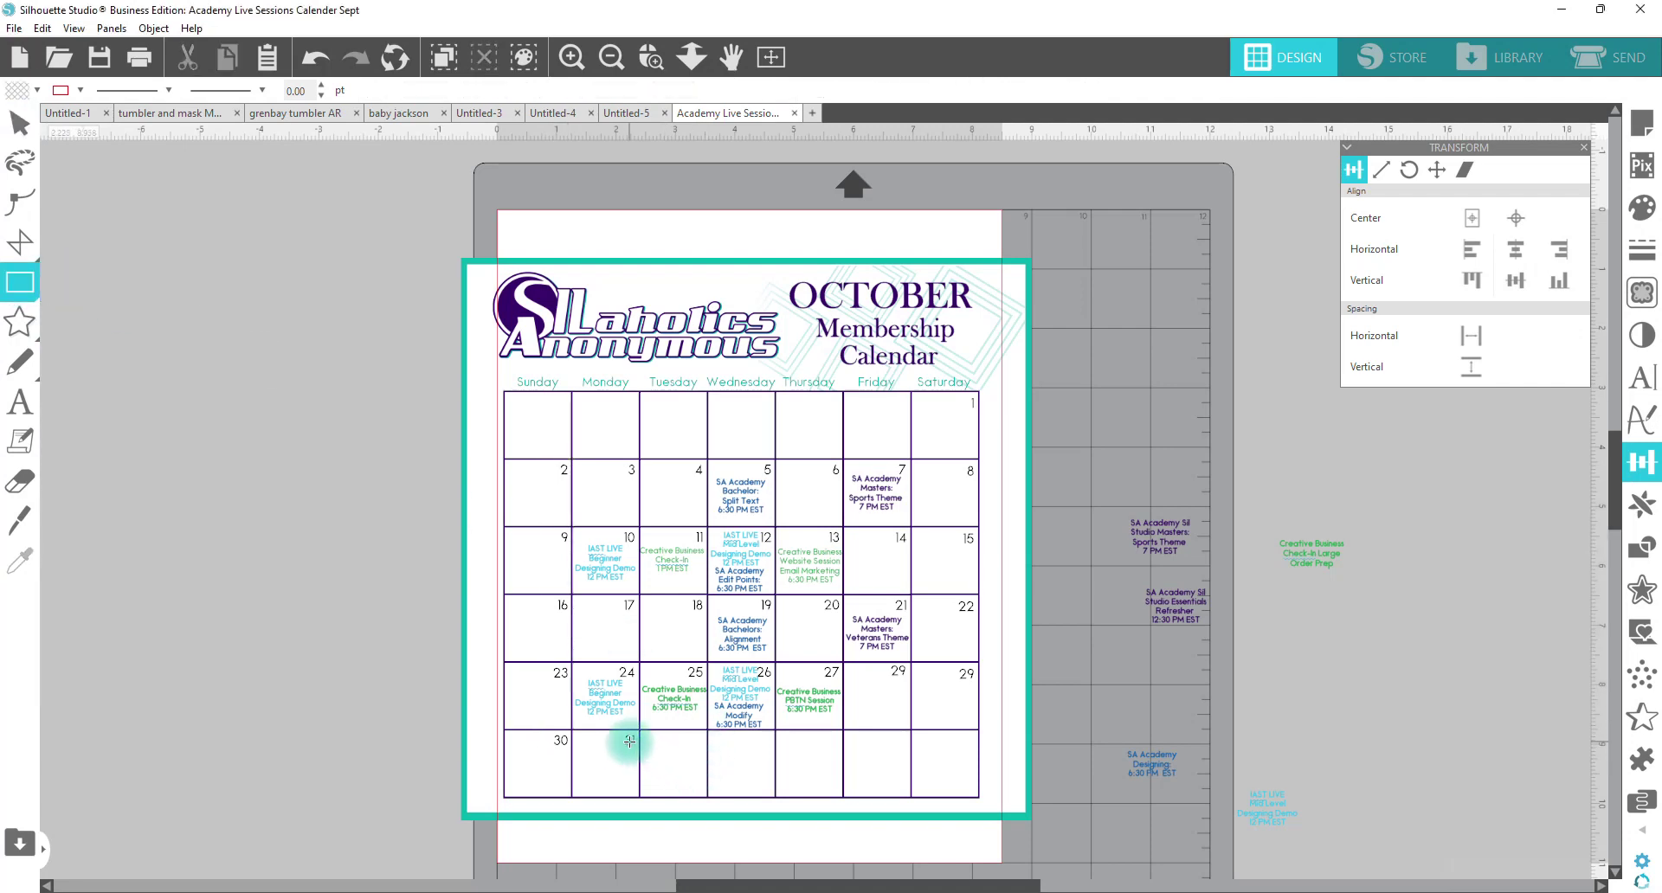
mouse_move(619, 731)
left_mouse_down()
mouse_move(637, 750)
mouse_move(638, 733)
left_mouse_up()
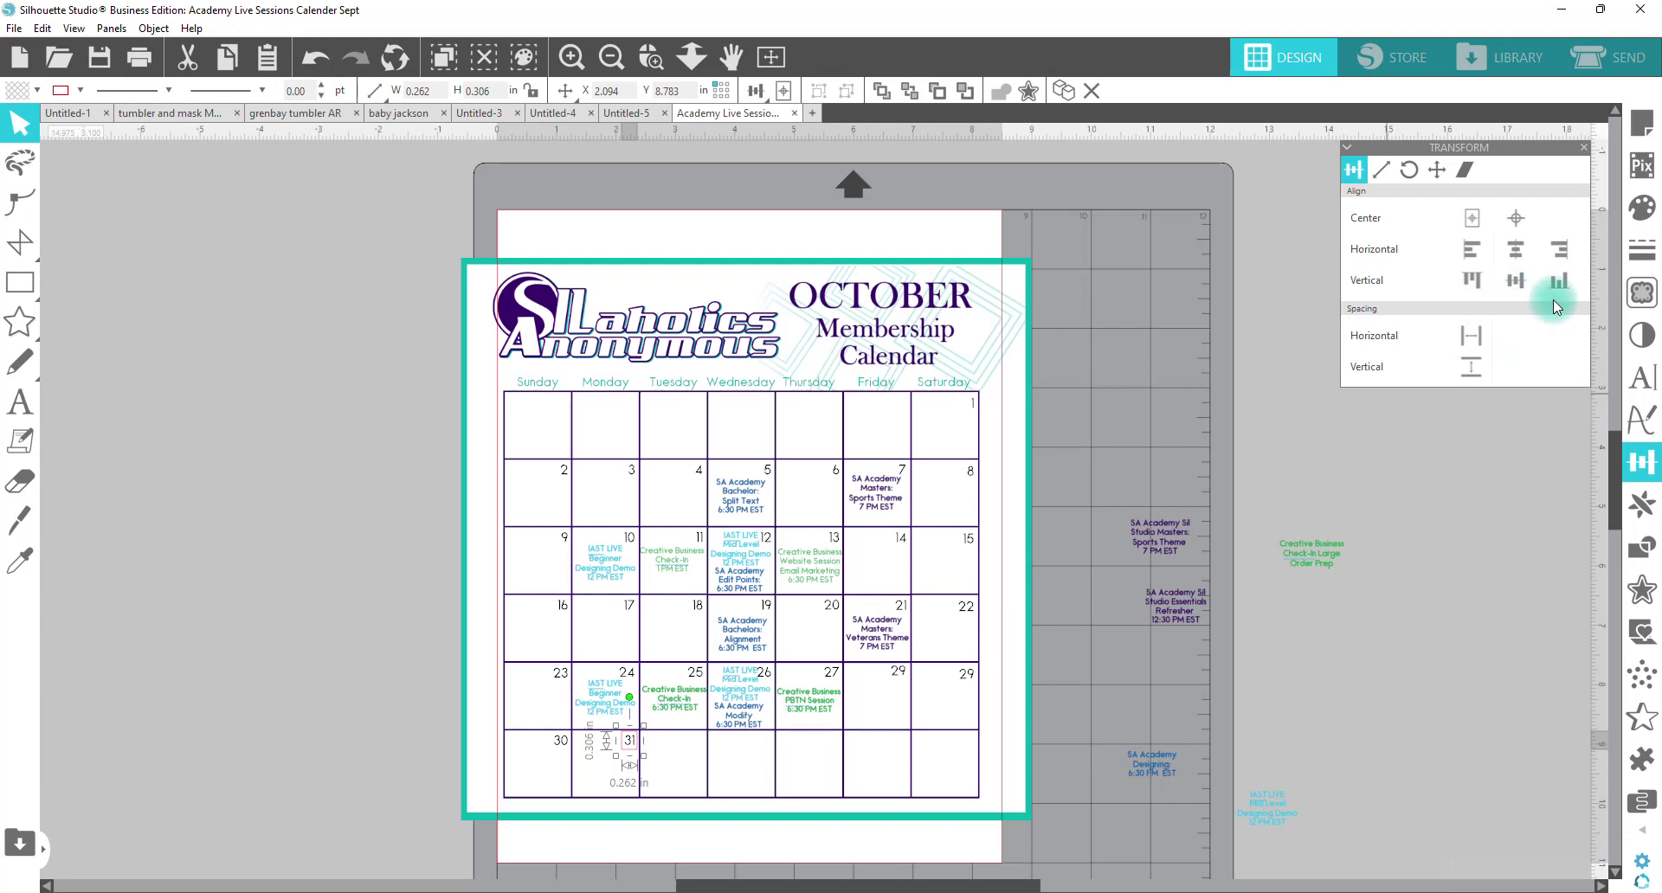
Set the rectangle's fill to No Fill
left_click(1642, 207)
left_click(1377, 273)
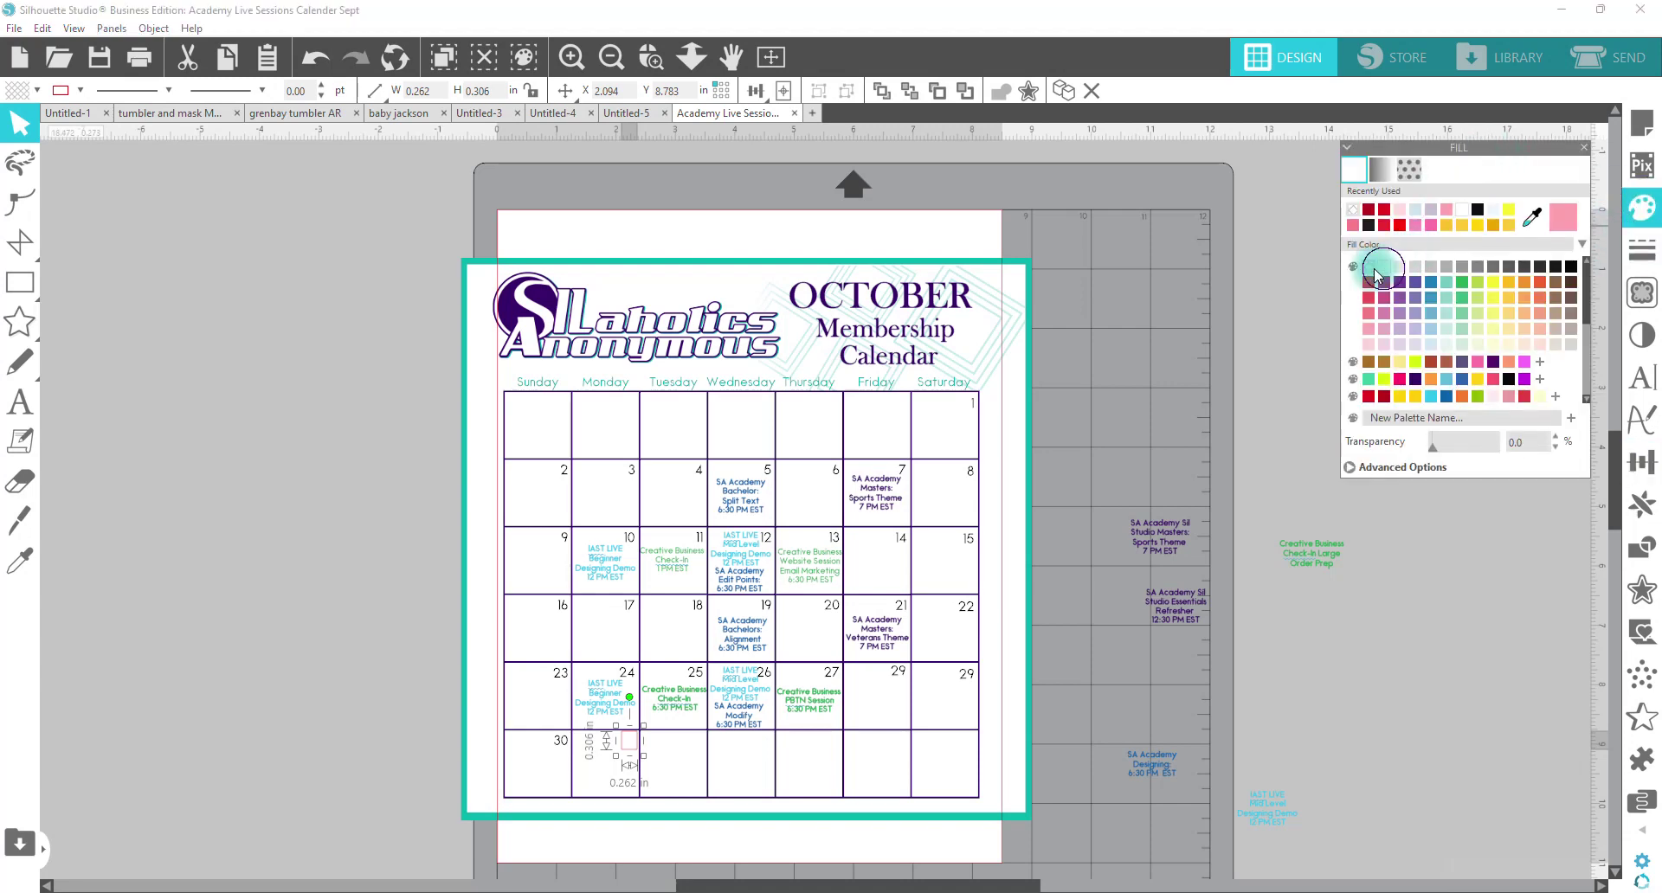
left_click(78, 90)
left_click(71, 154)
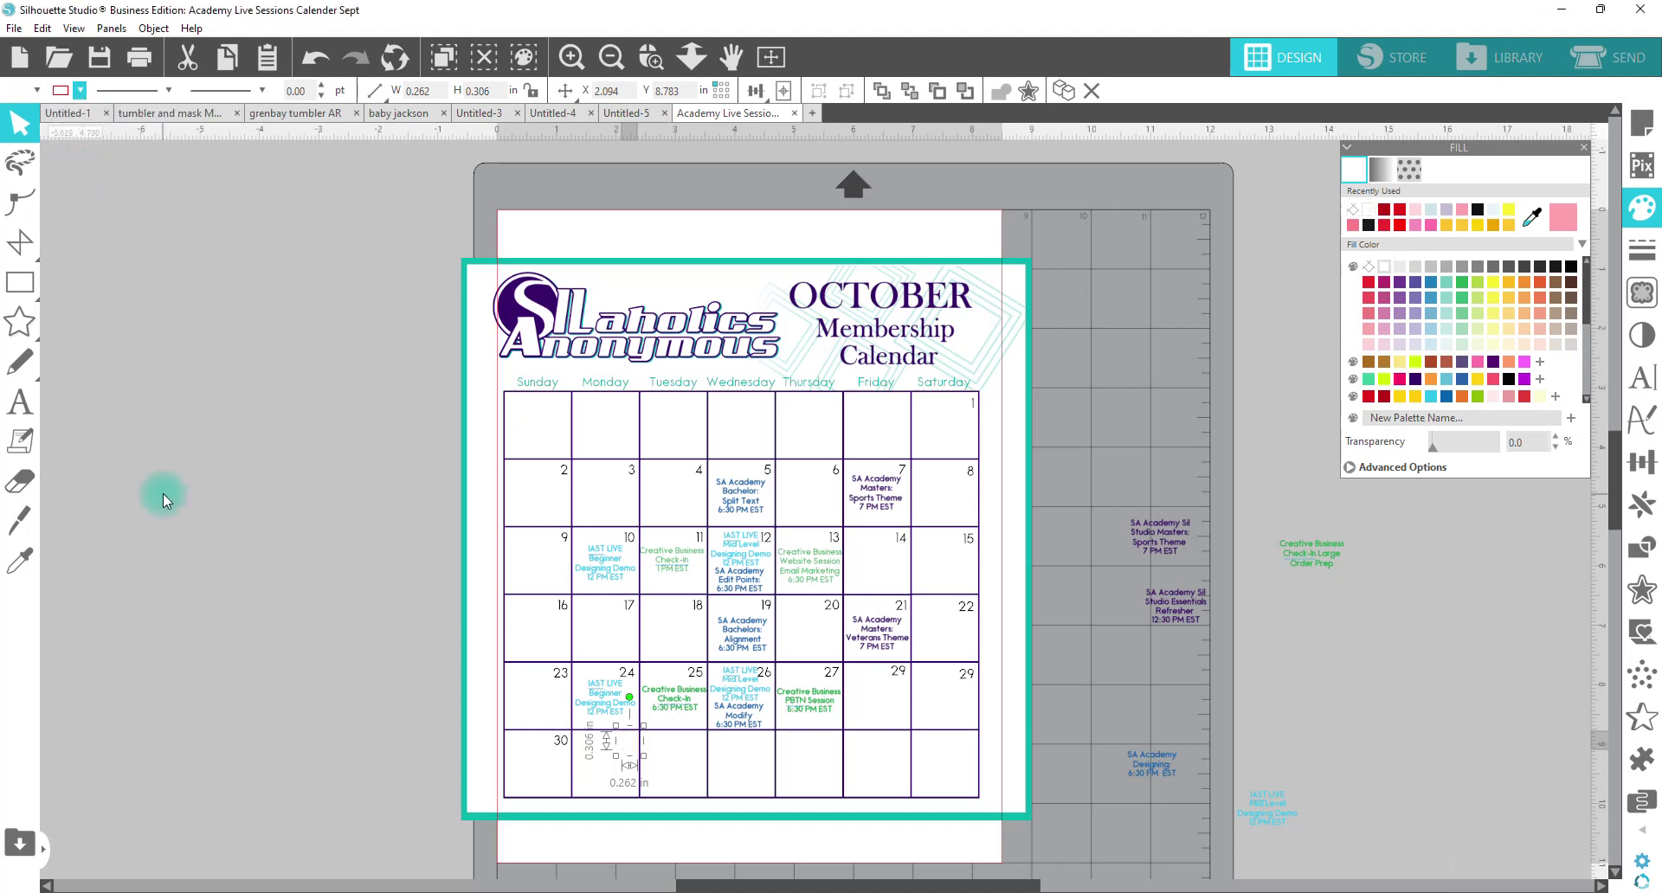